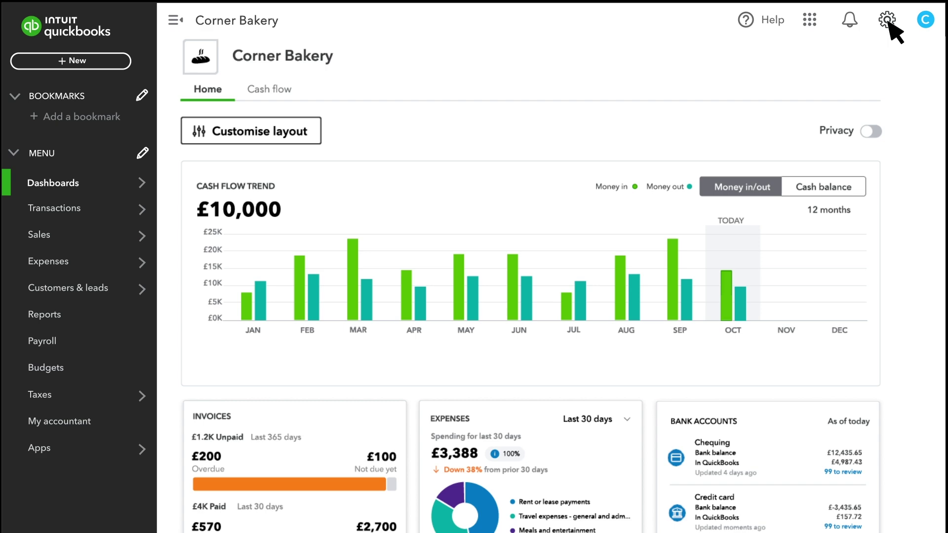
# Enable custom transaction numbers for purchase orders in Expenses settings and save
pyautogui.click(889, 24)
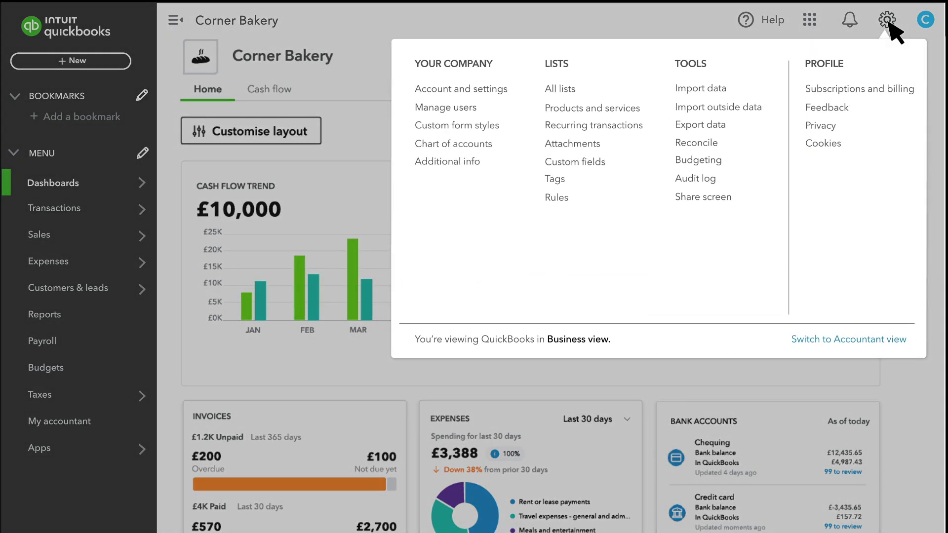
pyautogui.click(499, 94)
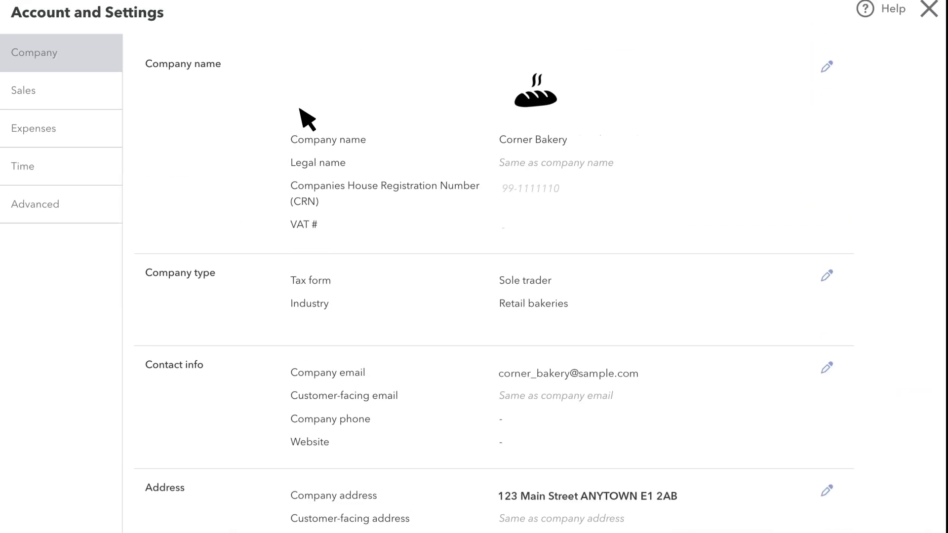
pyautogui.click(60, 132)
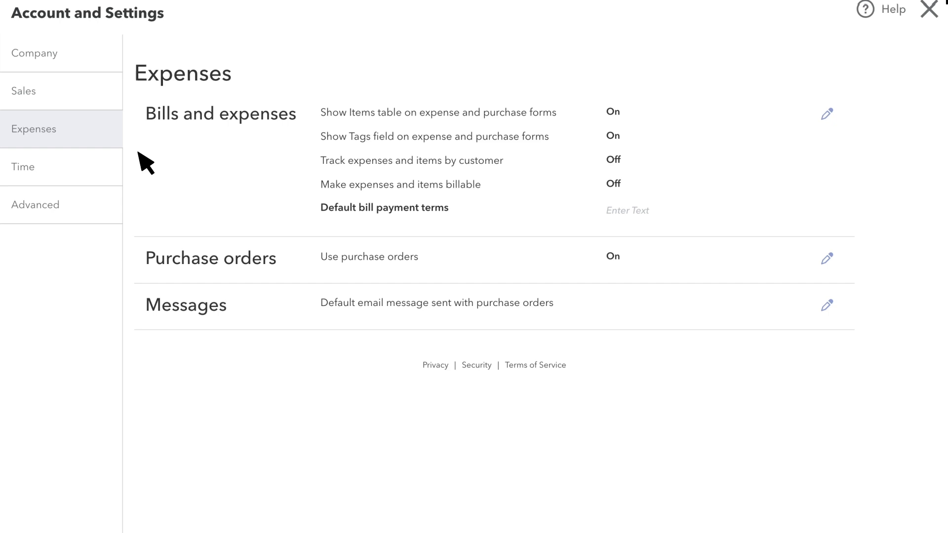
pyautogui.click(539, 260)
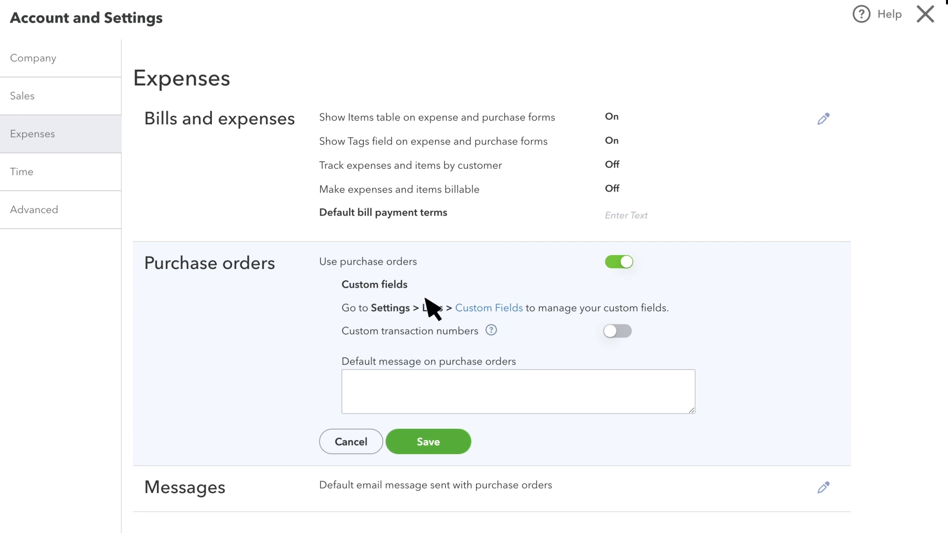
pyautogui.click(615, 332)
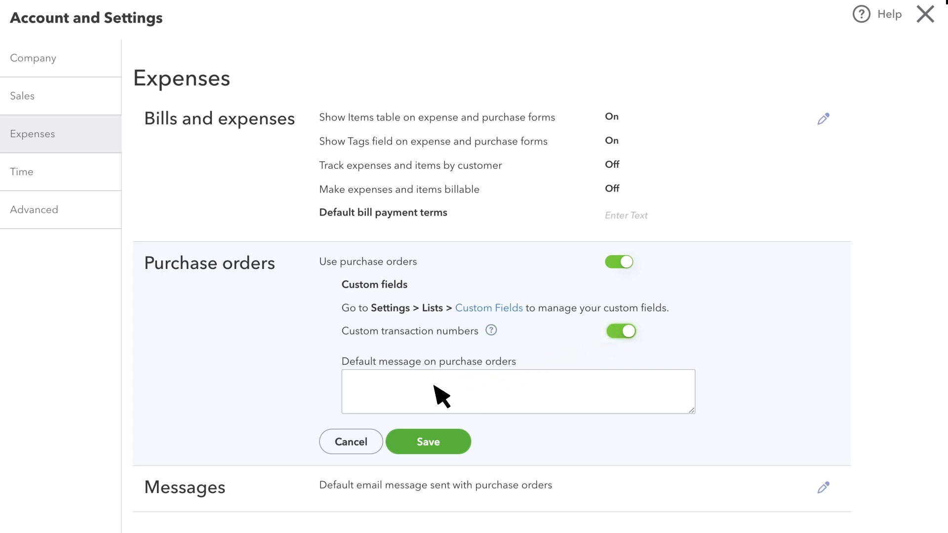
pyautogui.click(446, 447)
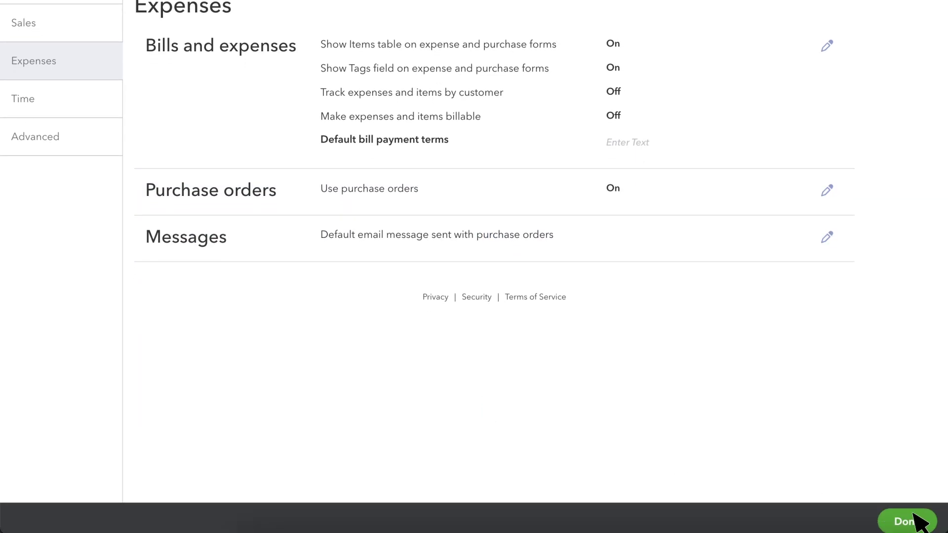
pyautogui.click(908, 521)
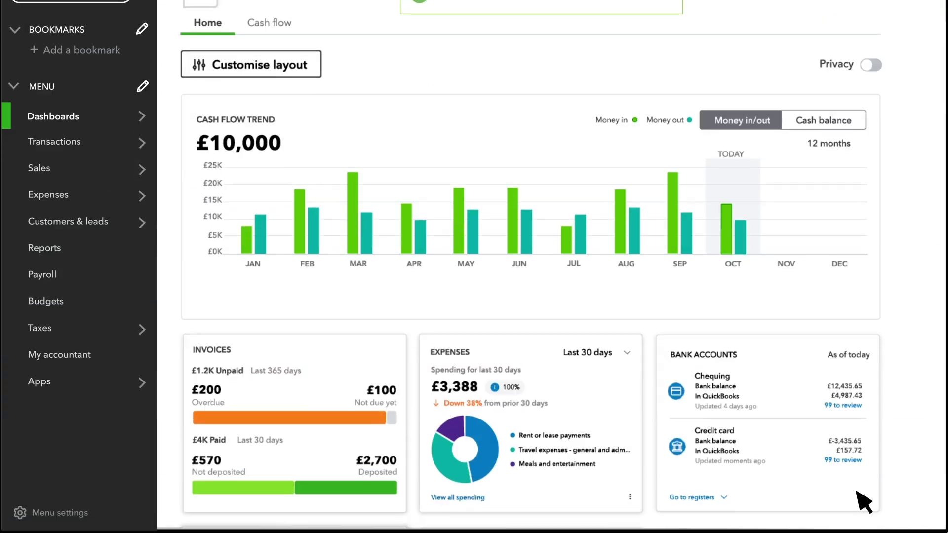
# Select Doughnuts and Bread packs in the Products and Services list and open Batch actions
pyautogui.moveTo(98, 205)
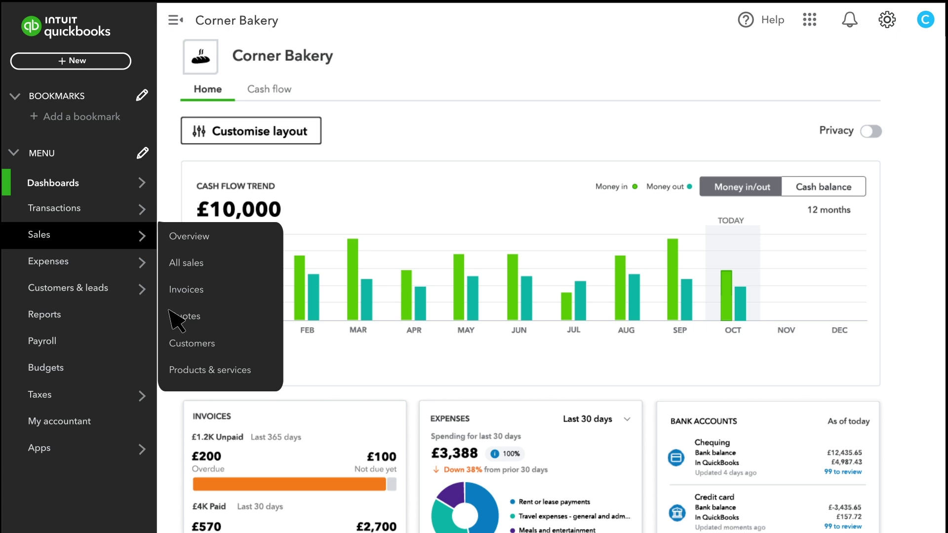
pyautogui.click(247, 378)
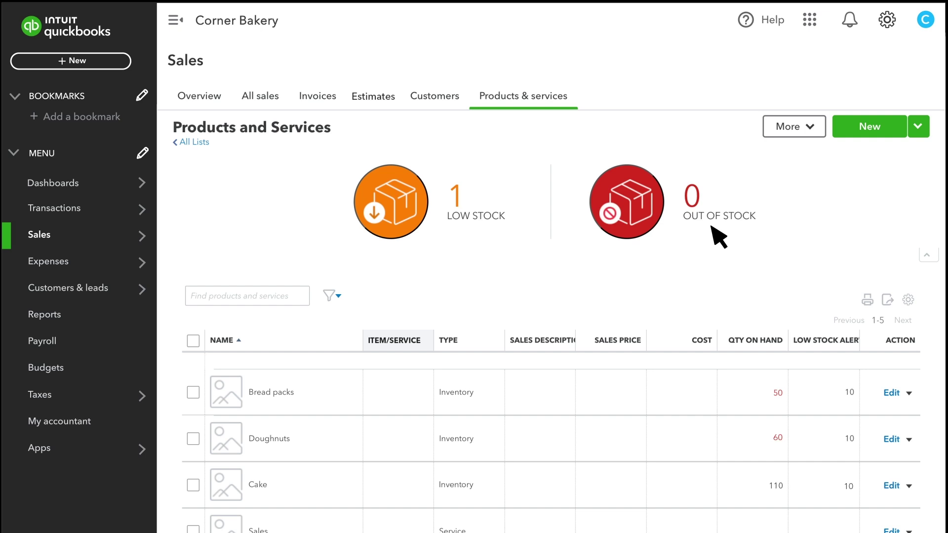
pyautogui.click(193, 438)
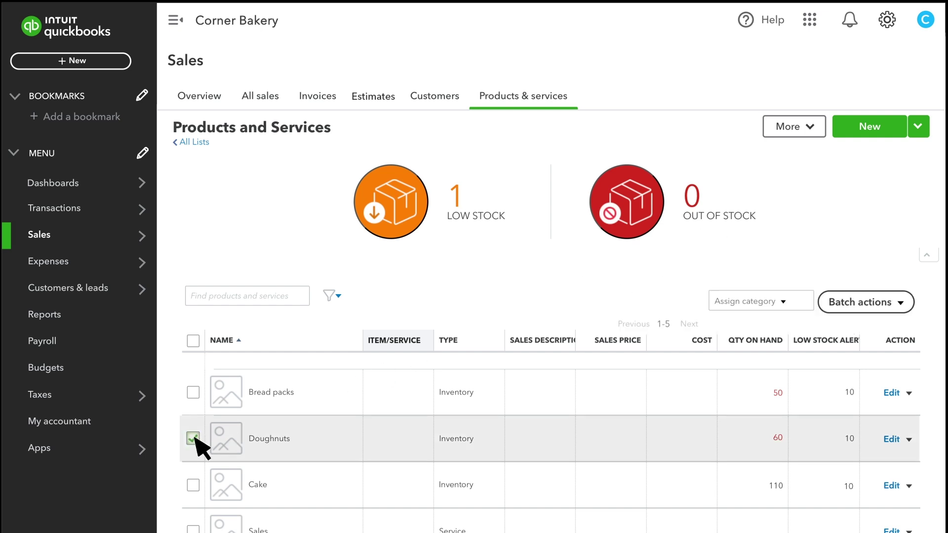
pyautogui.click(193, 392)
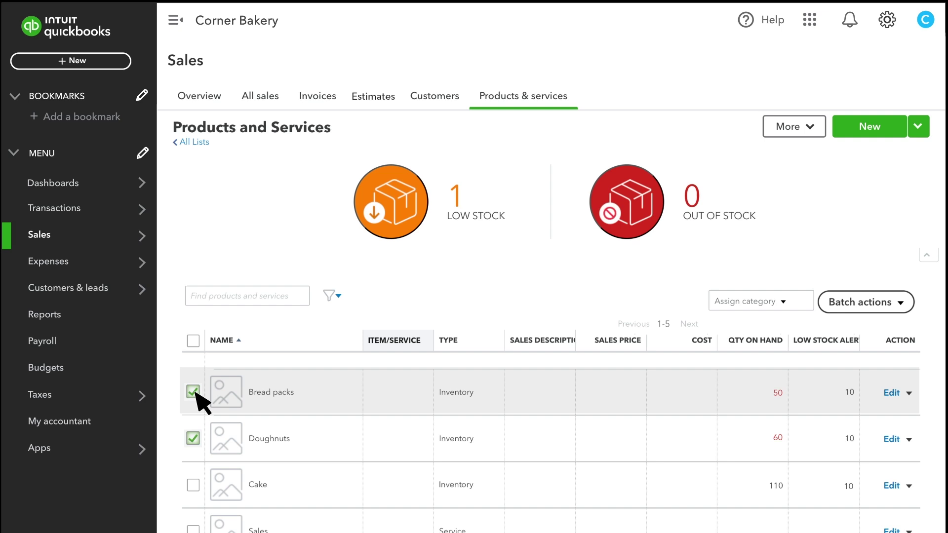
pyautogui.click(901, 305)
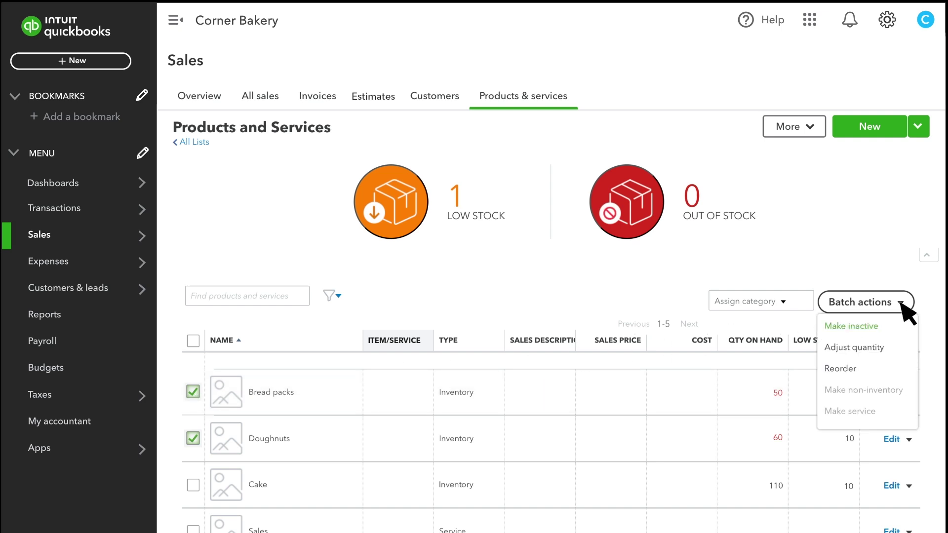
# Reorder the selected products on a purchase order with The Brosnan Club as supplier
pyautogui.click(858, 368)
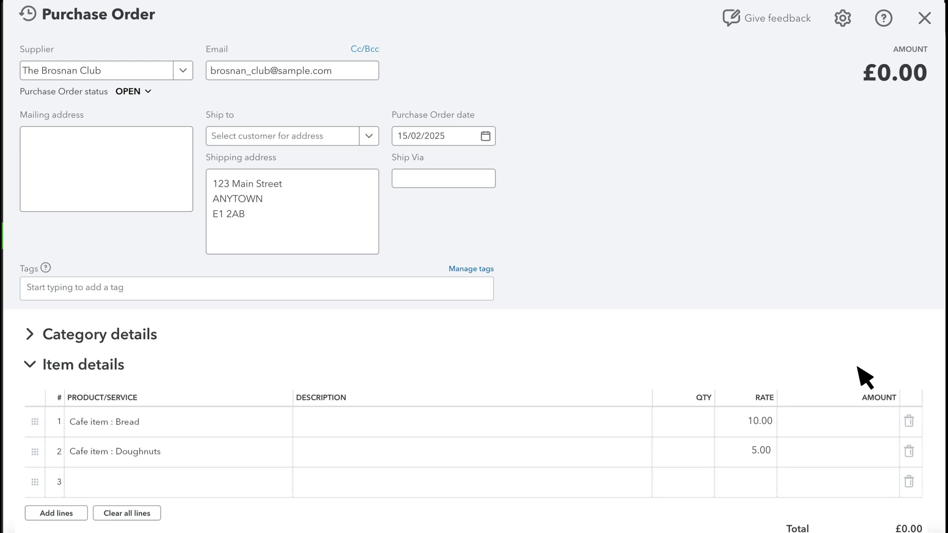
pyautogui.click(181, 65)
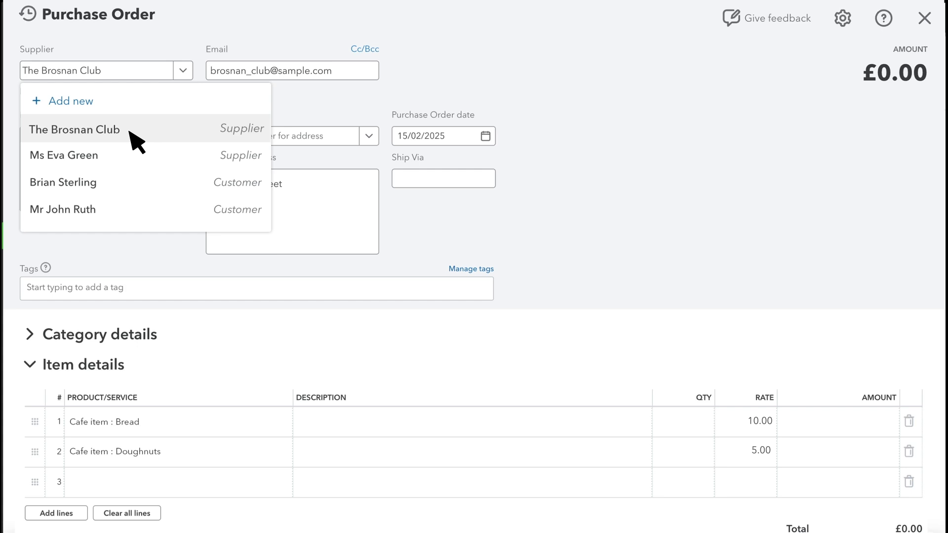
pyautogui.click(132, 136)
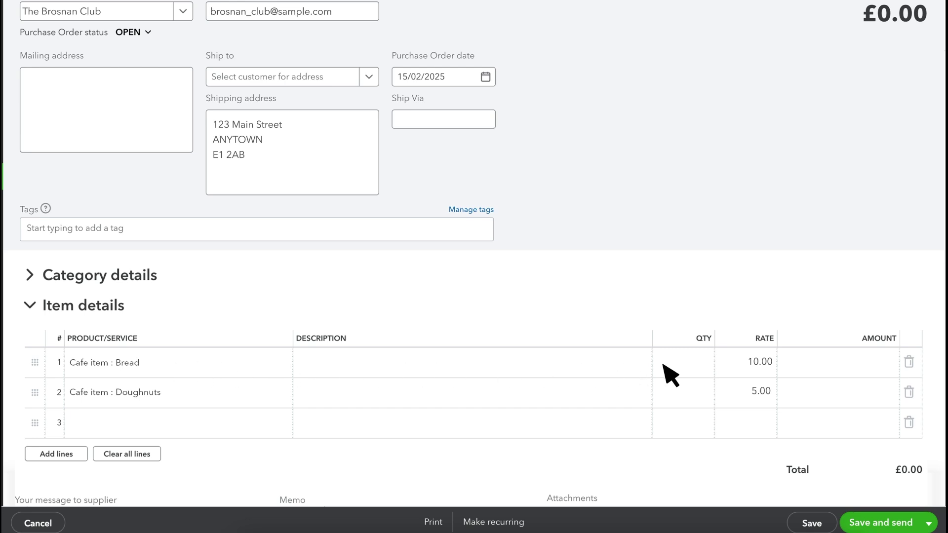
# Order 100 Bread and 200 Doughnuts, bringing the total to £2,000.00
pyautogui.click(701, 371)
pyautogui.write('100')
pyautogui.click(703, 396)
pyautogui.write('200')
pyautogui.moveTo(700, 365)
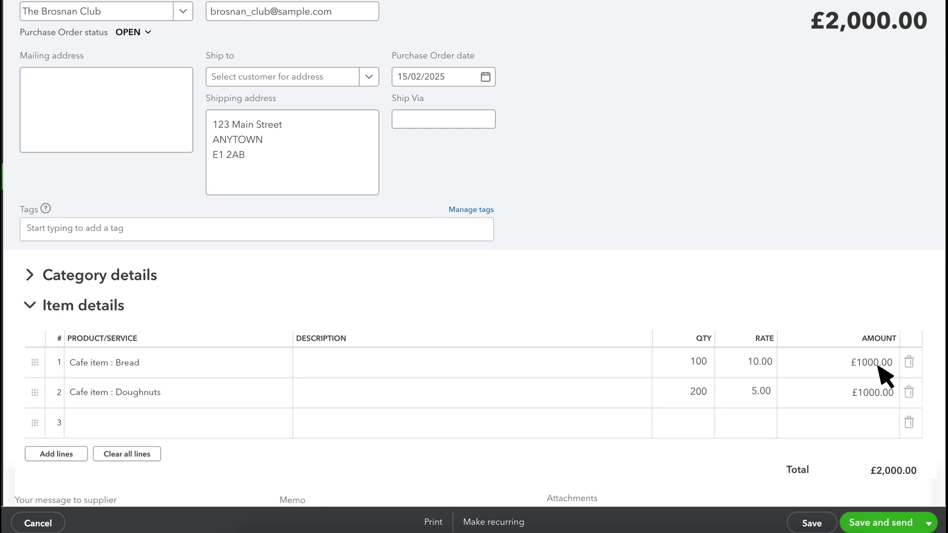
# Save the £2,000 purchase order and prepare its email to The Brosnan Club
pyautogui.scroll(-3, 725, 359)
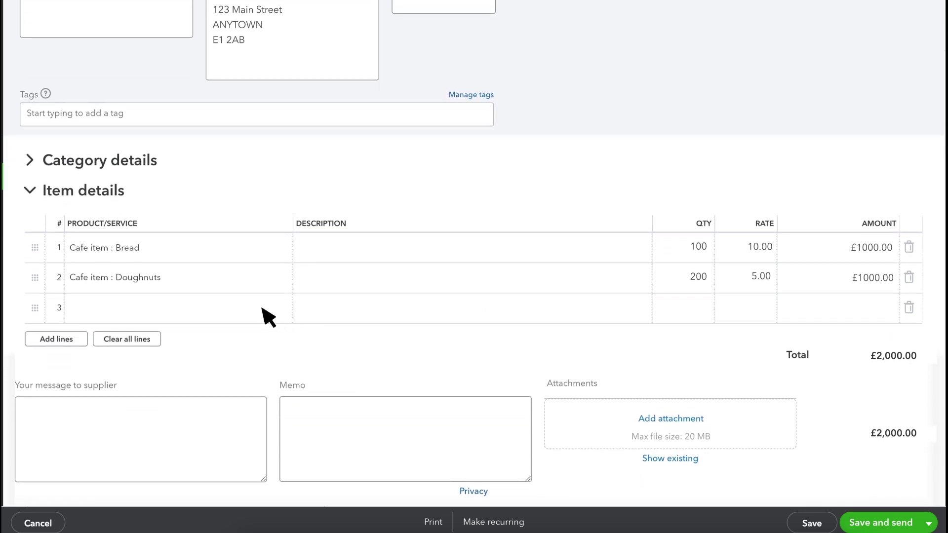
pyautogui.click(268, 317)
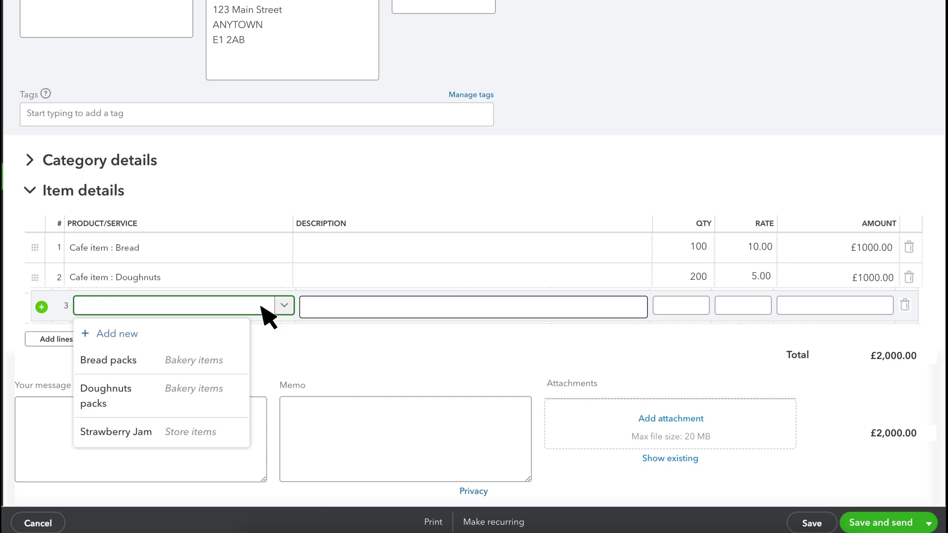
pyautogui.click(310, 338)
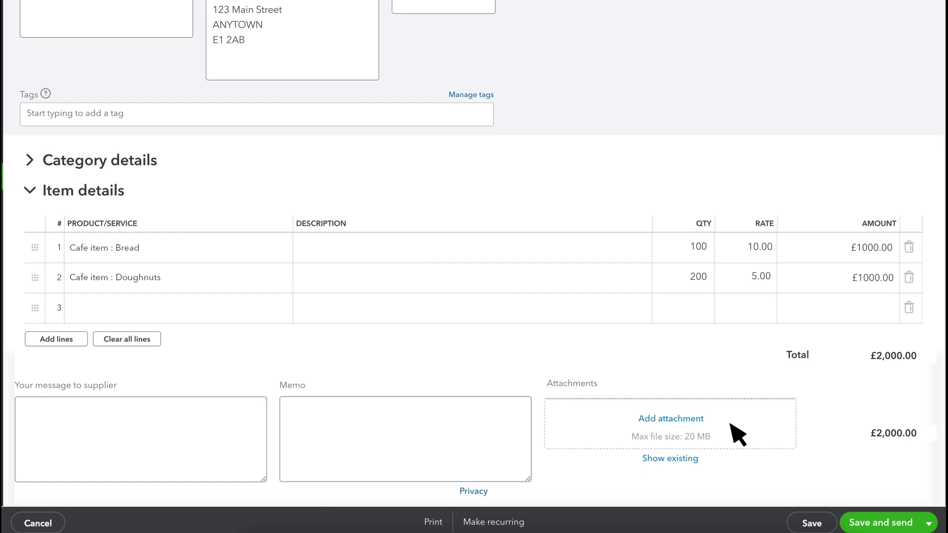
pyautogui.click(896, 522)
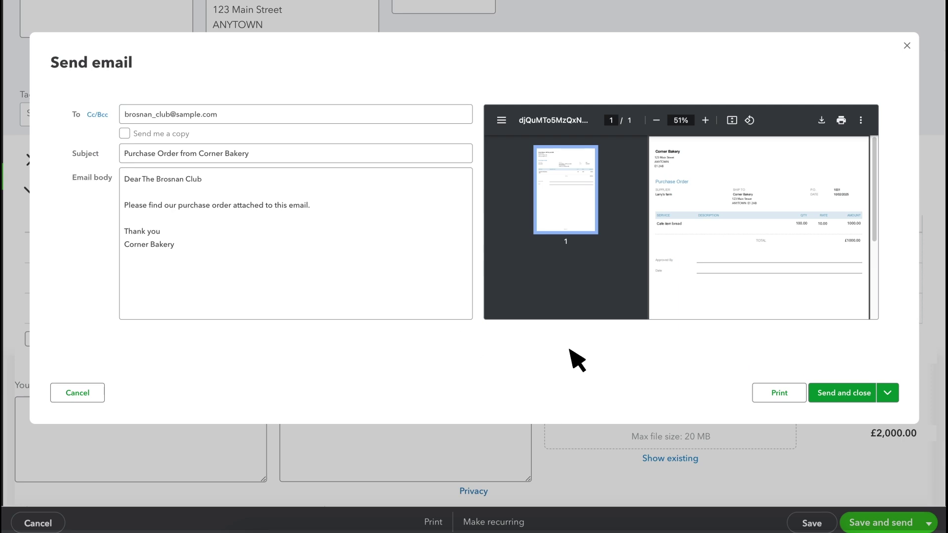
# Send the purchase order email, then open The Brosnan Club's page from the Suppliers list
pyautogui.click(848, 391)
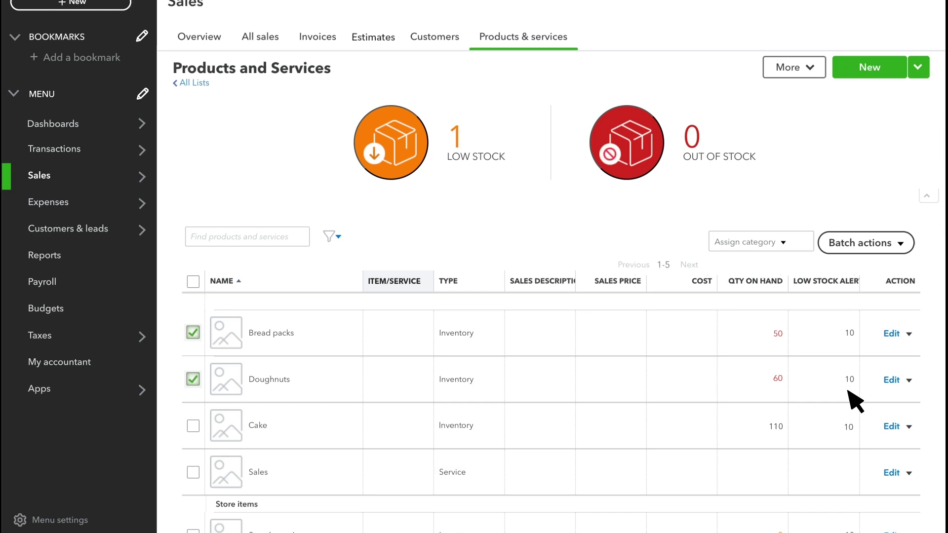
pyautogui.moveTo(145, 200)
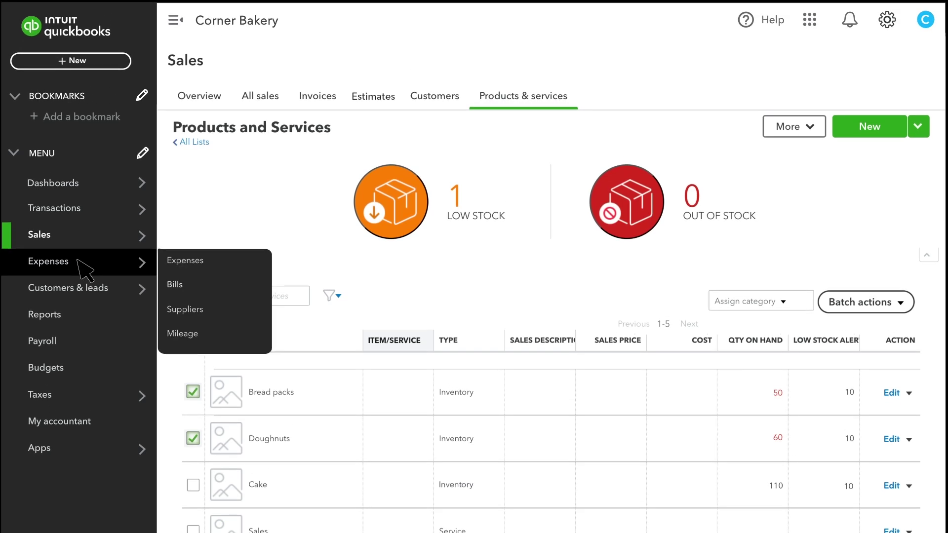
pyautogui.click(219, 310)
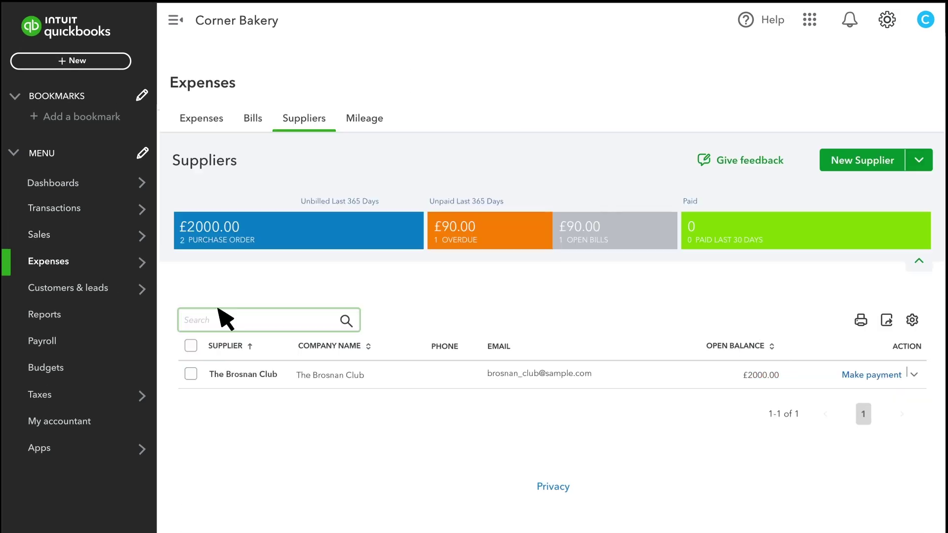
pyautogui.click(261, 373)
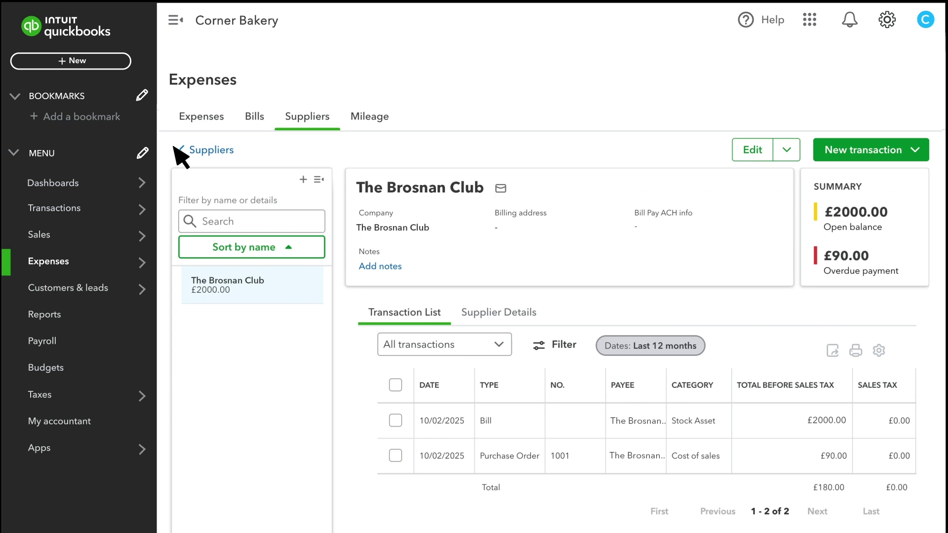
pyautogui.click(78, 61)
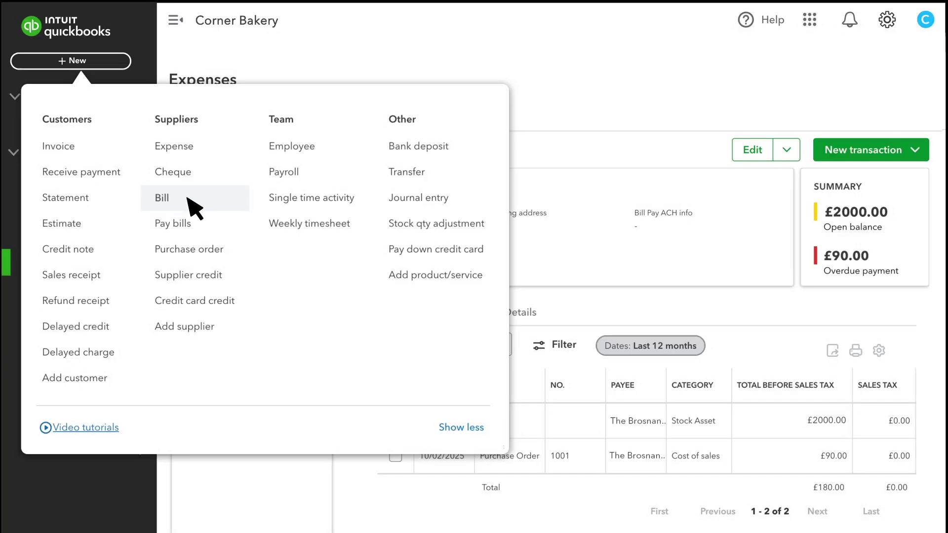
# Create a bill for The Brosnan Club from Purchase Order #1003's lines and save it
pyautogui.click(188, 198)
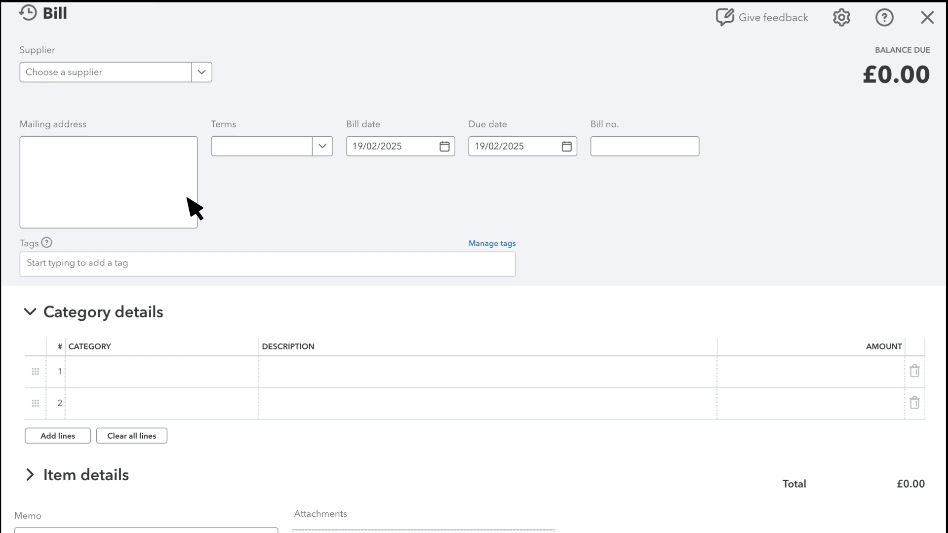
pyautogui.click(200, 73)
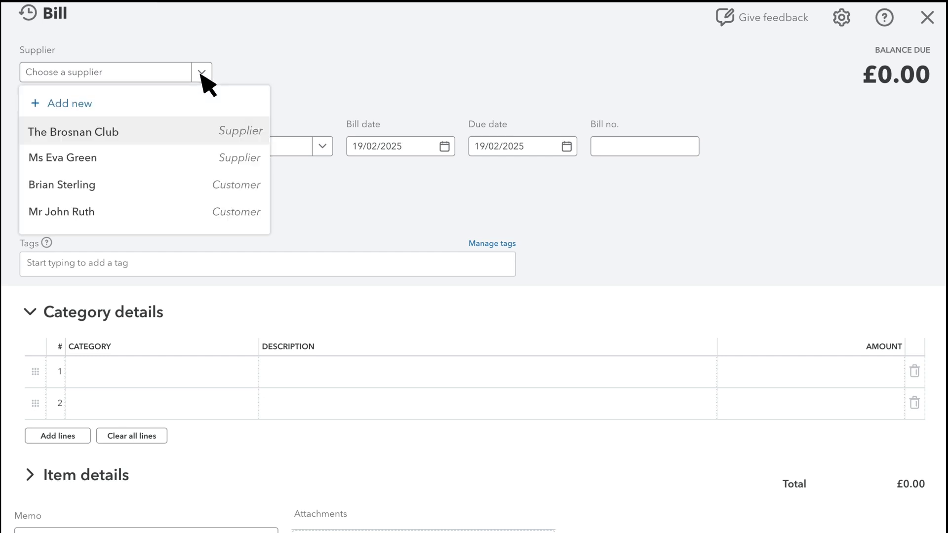
pyautogui.click(128, 138)
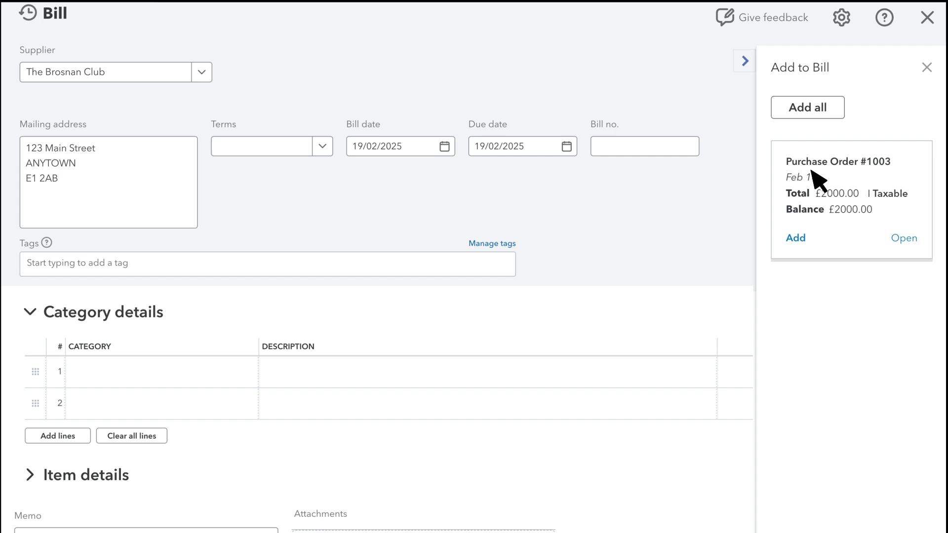
pyautogui.click(795, 237)
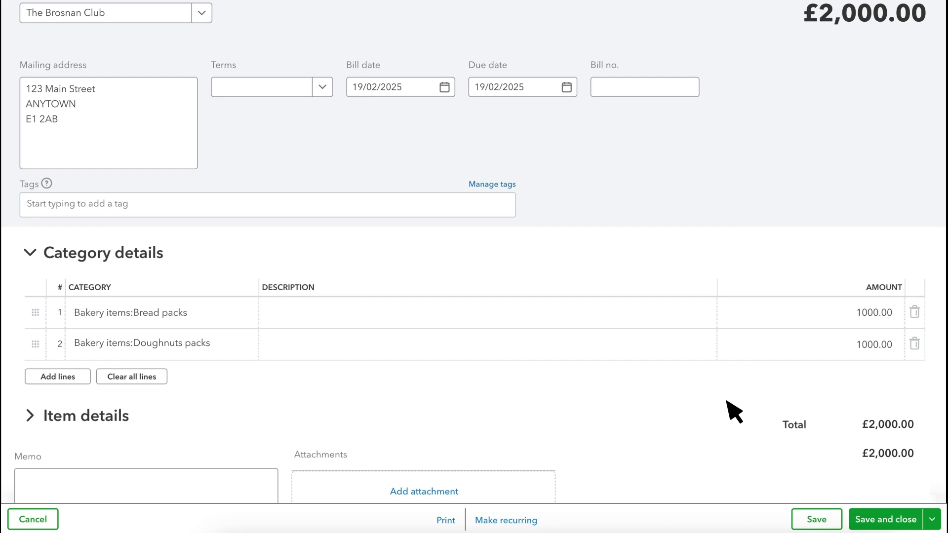
pyautogui.click(903, 519)
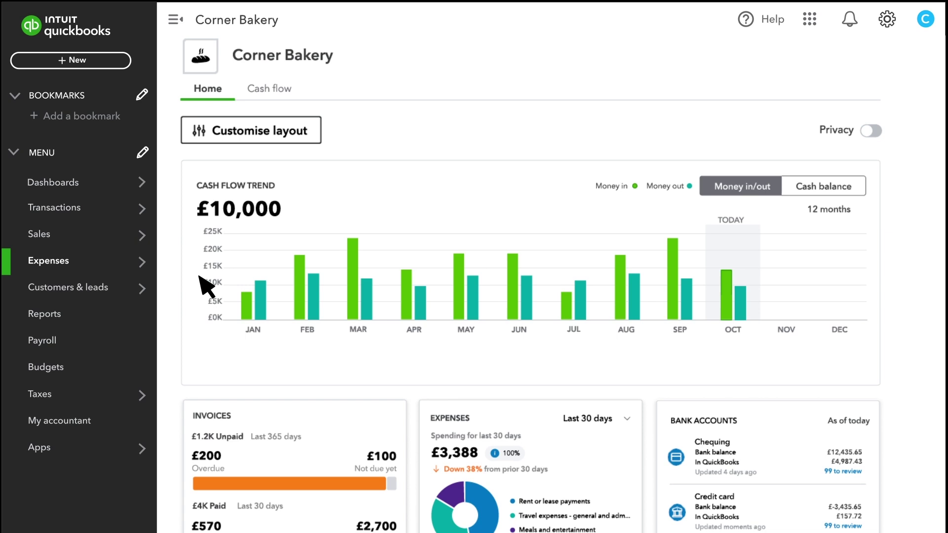
# Open Products & services to check Bread packs at 150 and Doughnuts packs at 260
pyautogui.moveTo(98, 177)
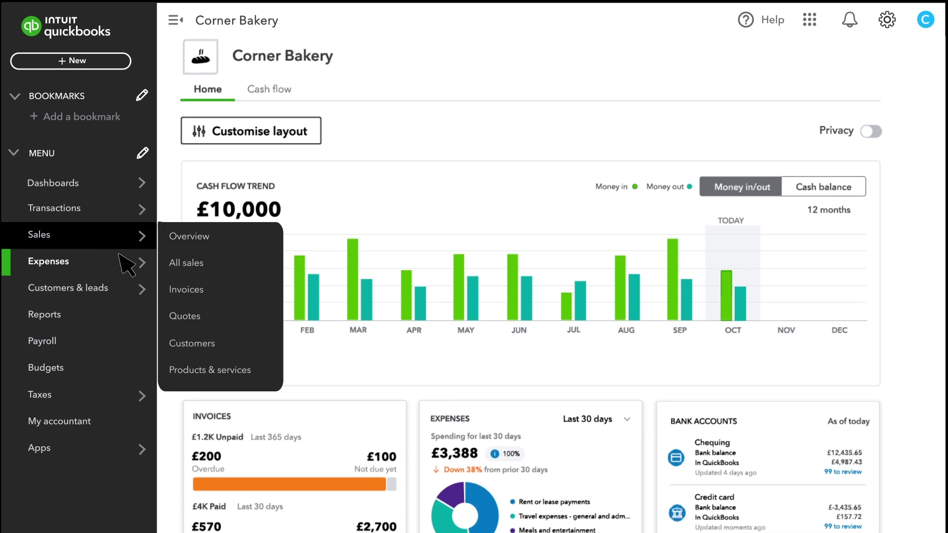
pyautogui.click(239, 373)
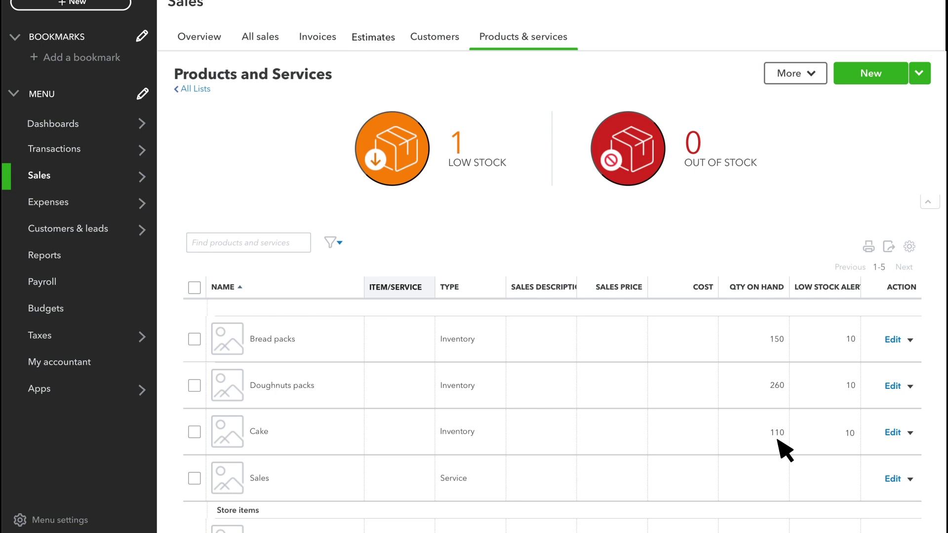
# Adjust Cake's stock to a new quantity of 109 and save the adjustment
pyautogui.click(910, 433)
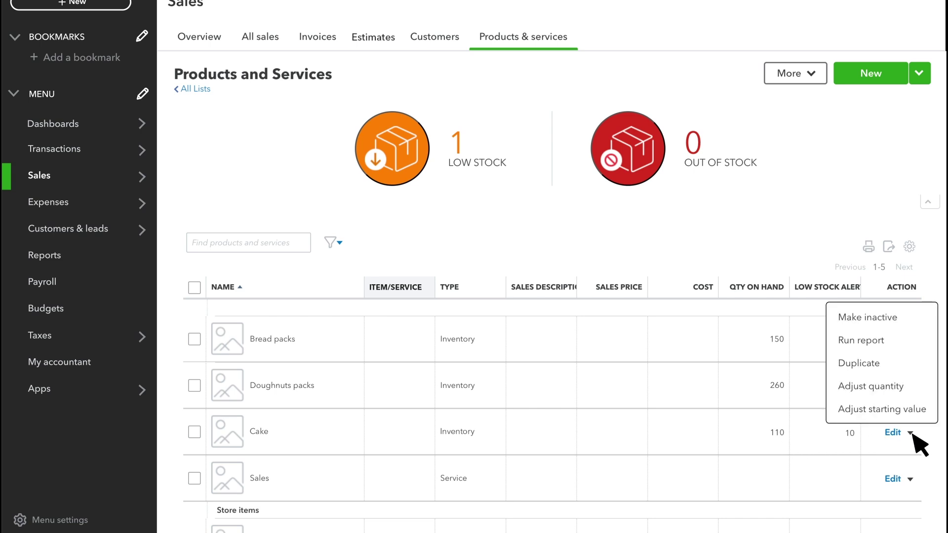
pyautogui.click(905, 387)
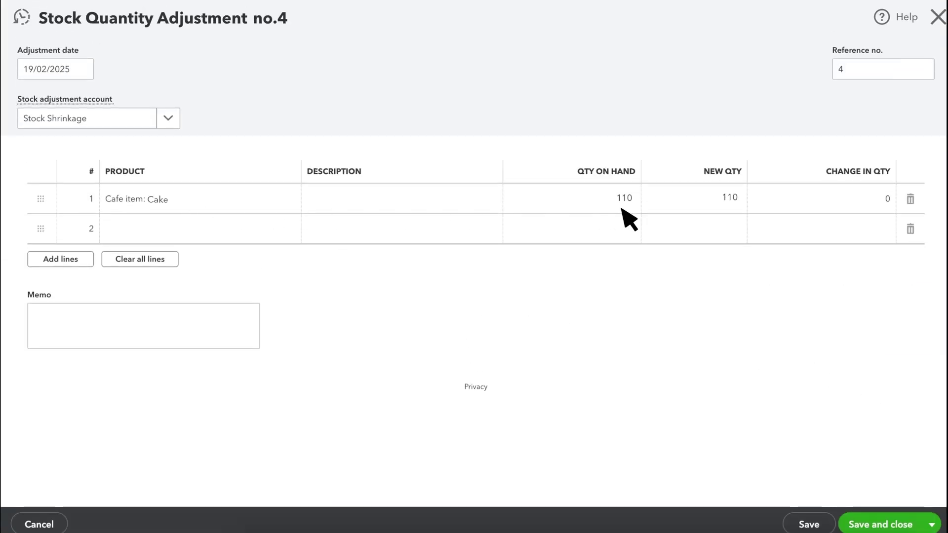
pyautogui.click(730, 197)
pyautogui.write('109')
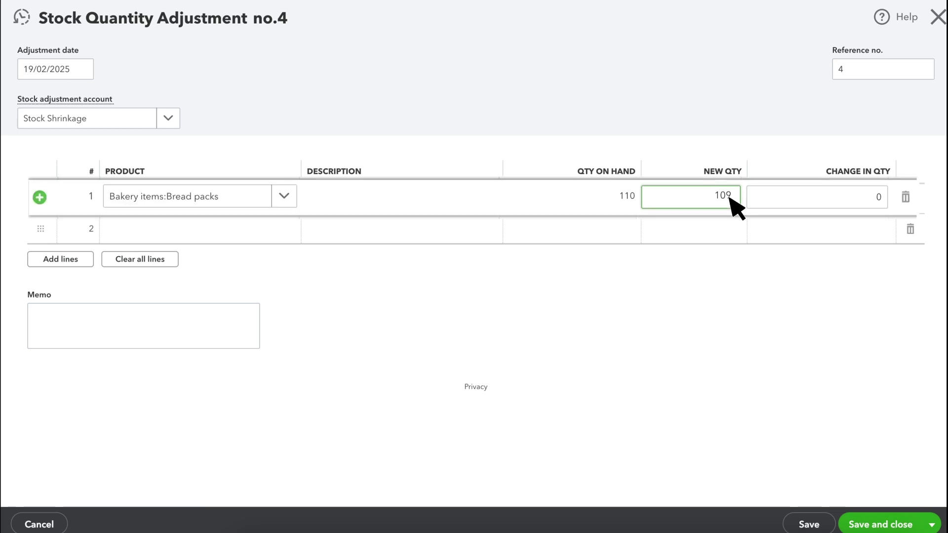
pyautogui.click(166, 118)
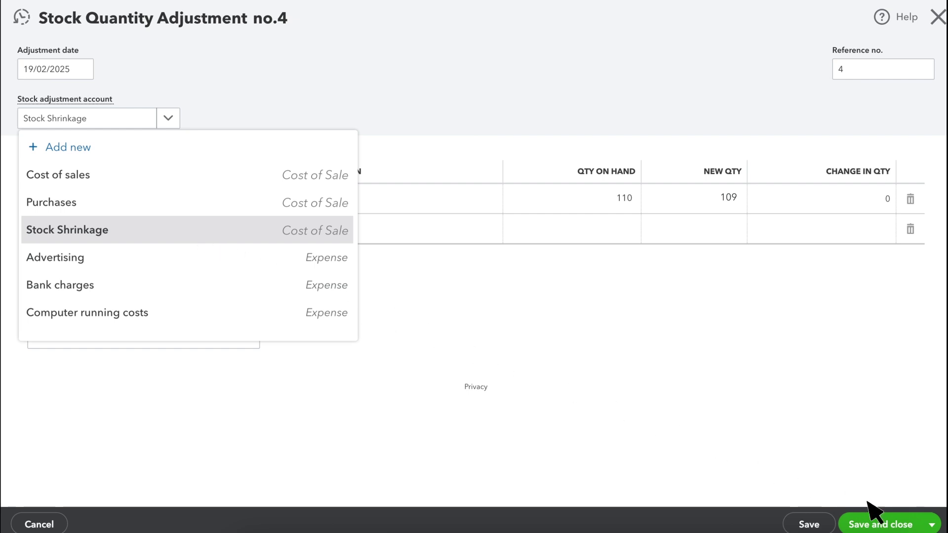
pyautogui.click(912, 524)
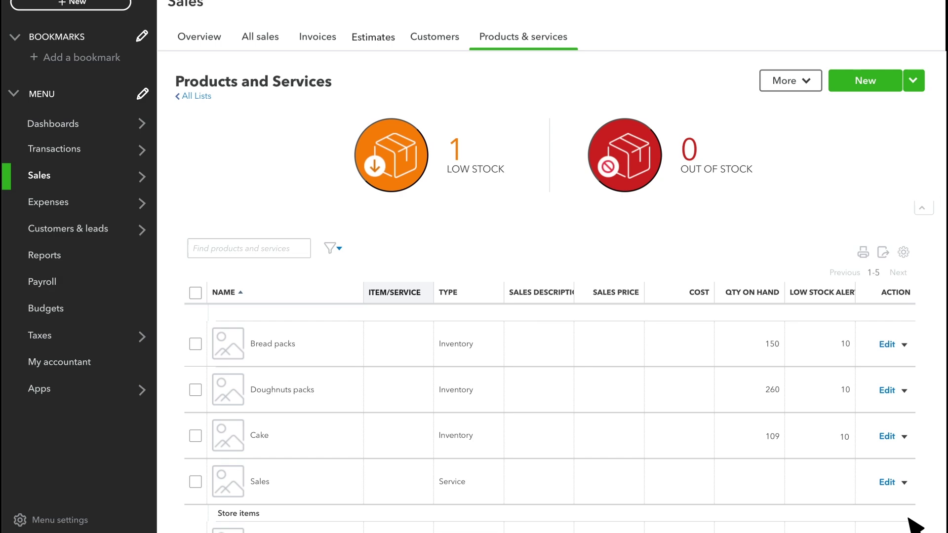